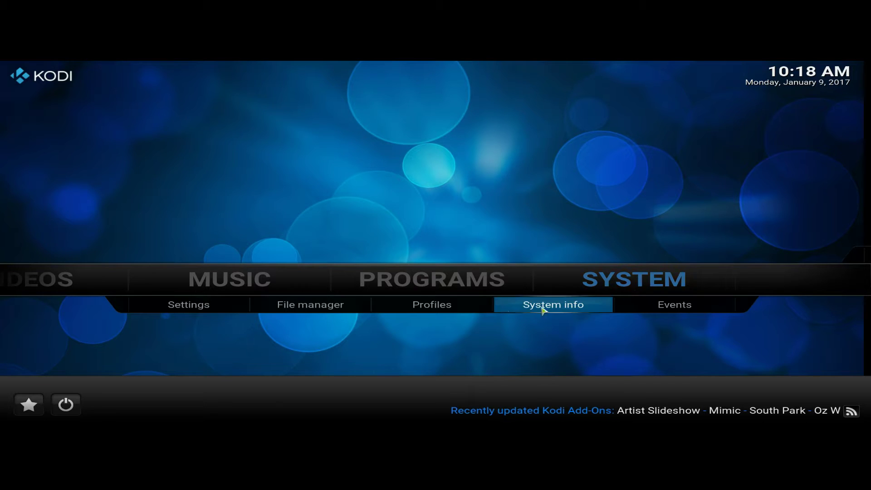
click(326, 310)
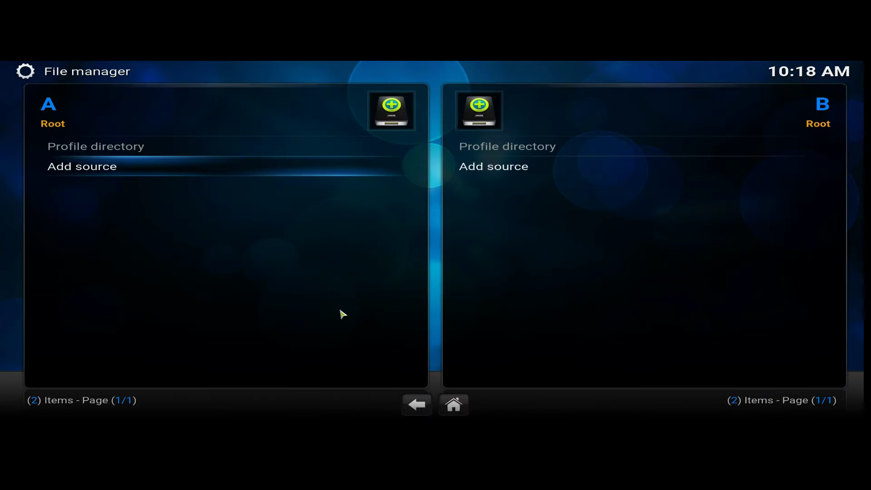
click(190, 169)
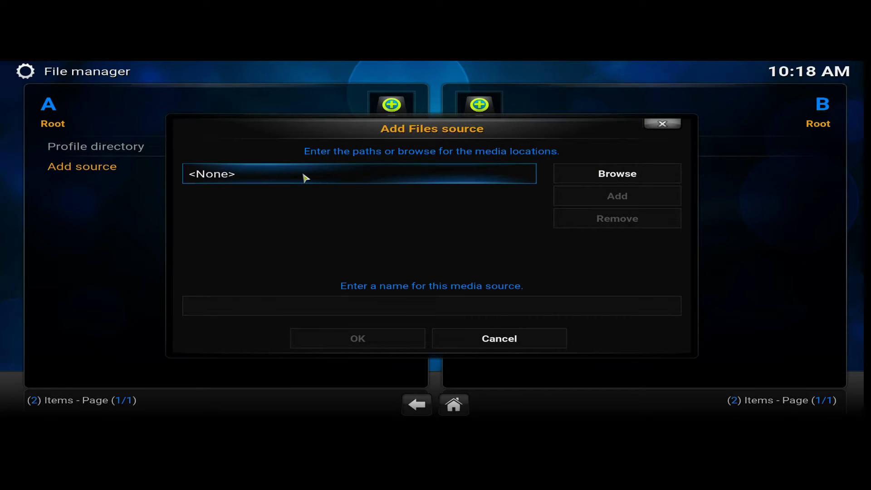
click(341, 177)
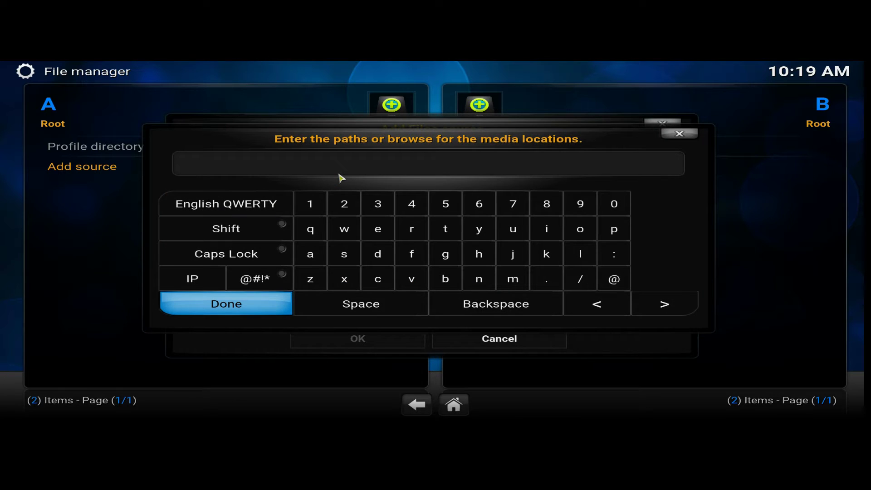
text(http://fusion.tvaddons.ag)
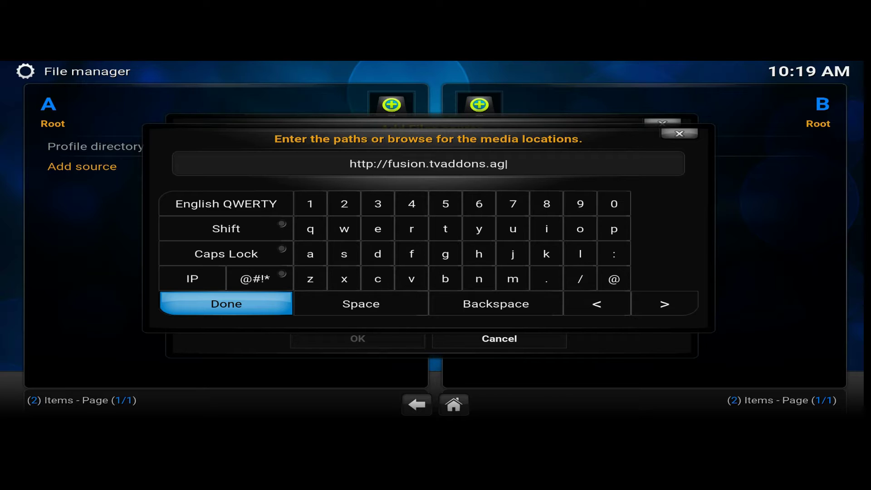
click(254, 307)
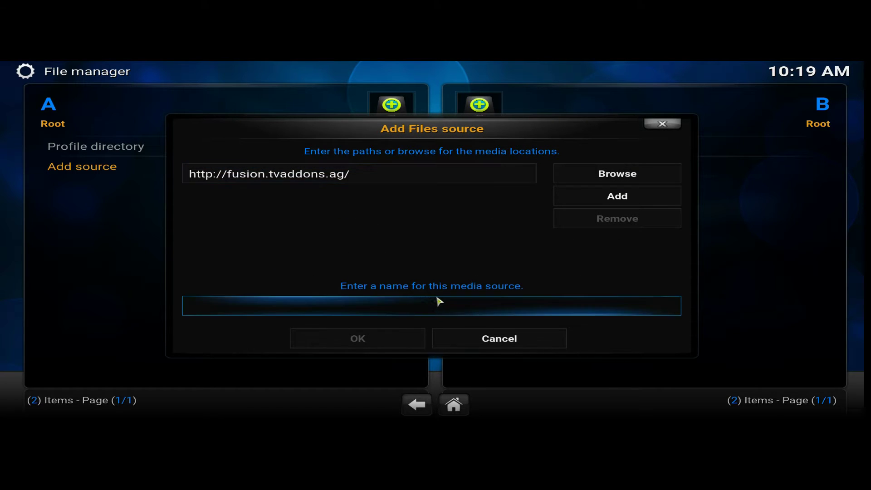
text(fusion)
click(360, 344)
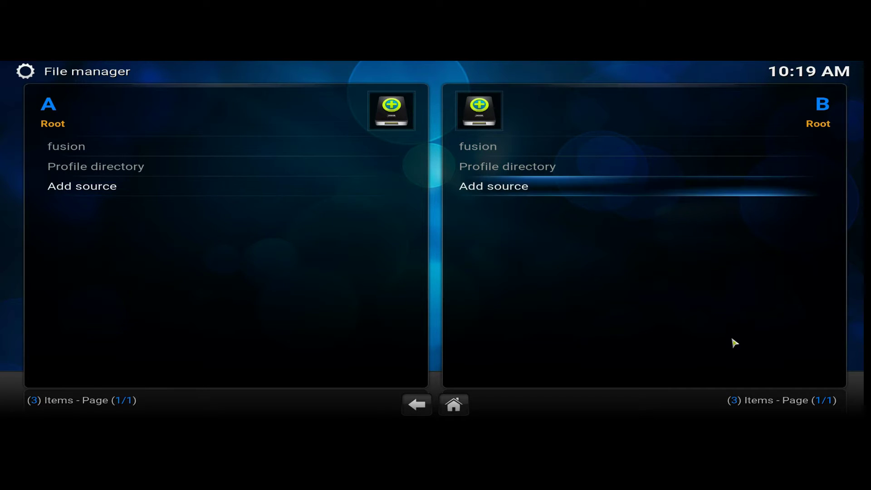
- From Home, go through Settings > Add-ons and back up to the My add-ons menu
click(453, 406)
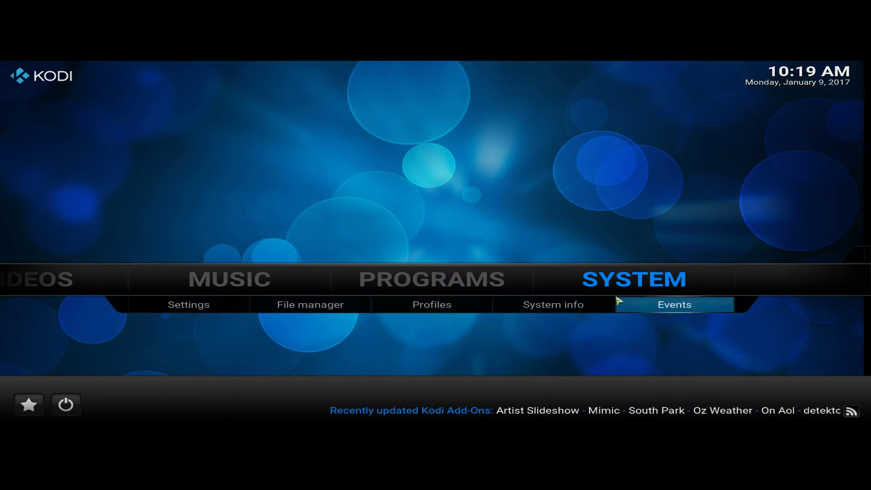
click(628, 284)
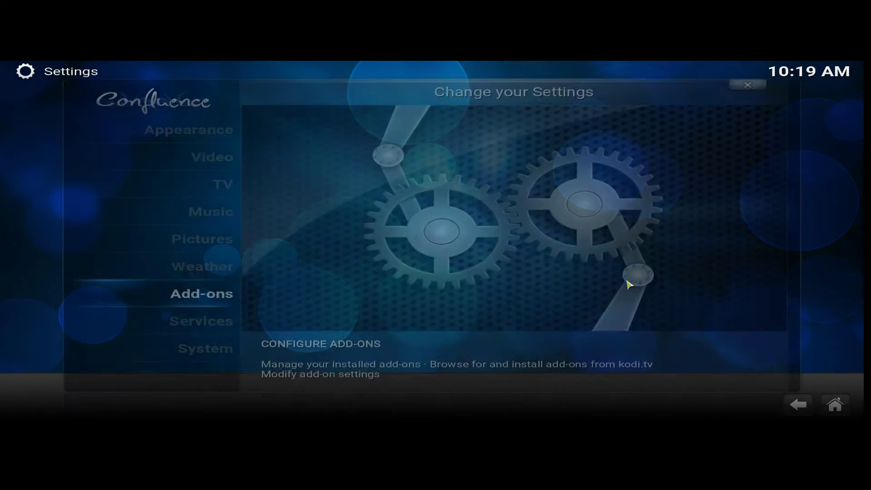
click(216, 297)
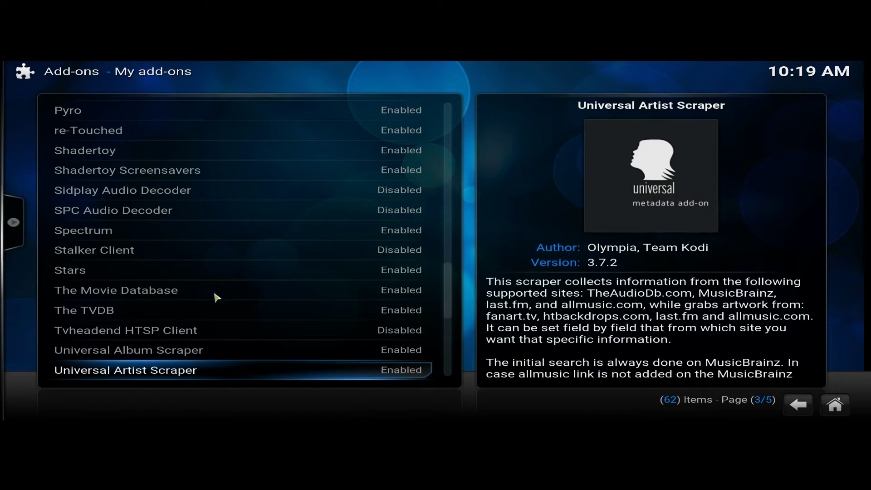
click(797, 409)
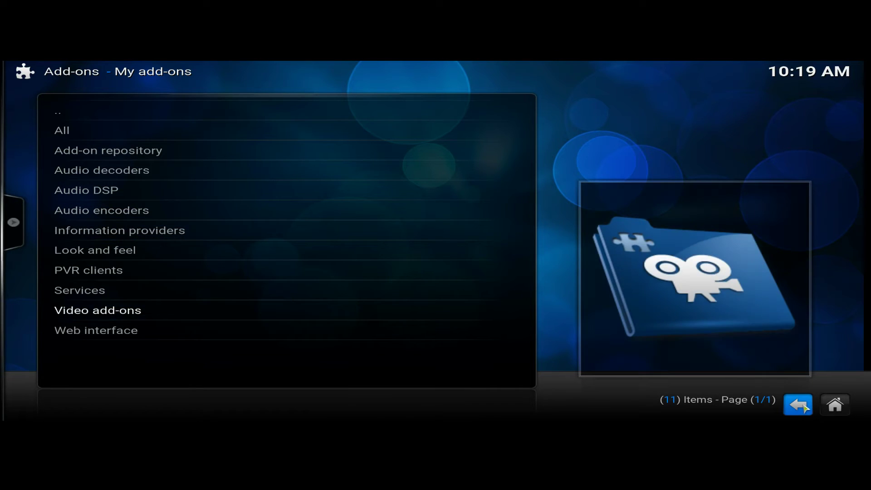
click(801, 409)
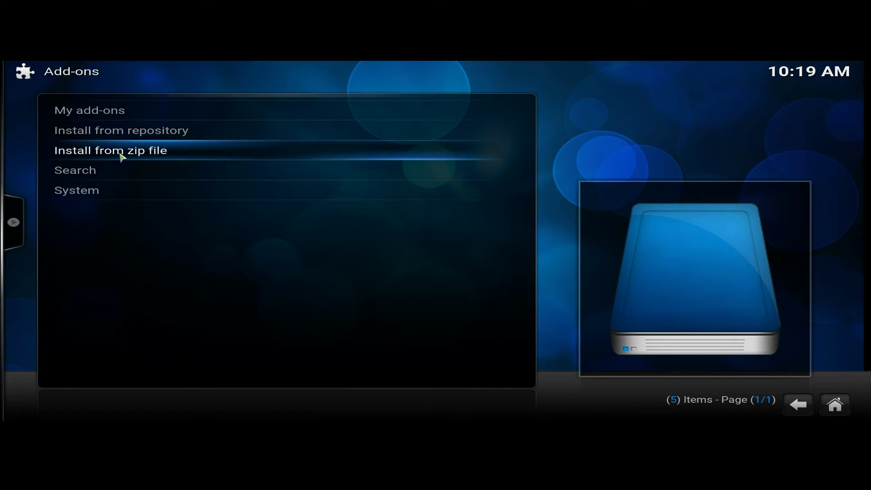
- Install repository.exodus-1.0.1.zip from fusion > kodi-repos > english via Install from zip file
click(166, 153)
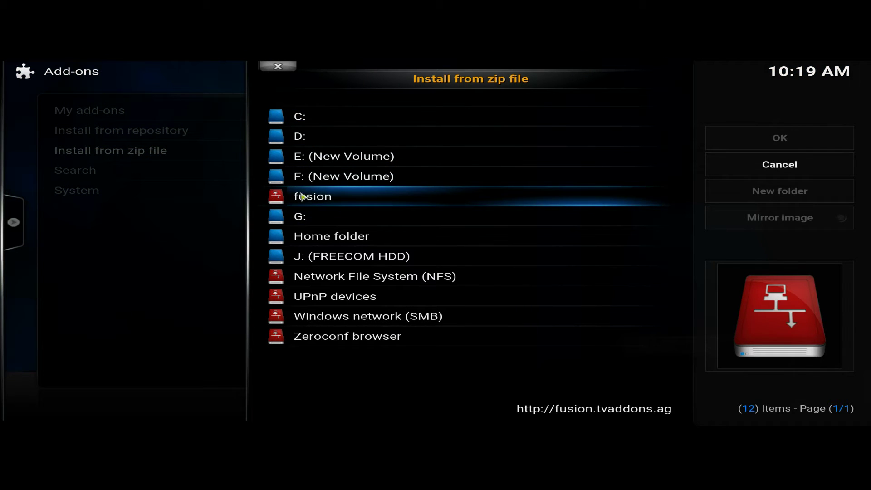
click(393, 203)
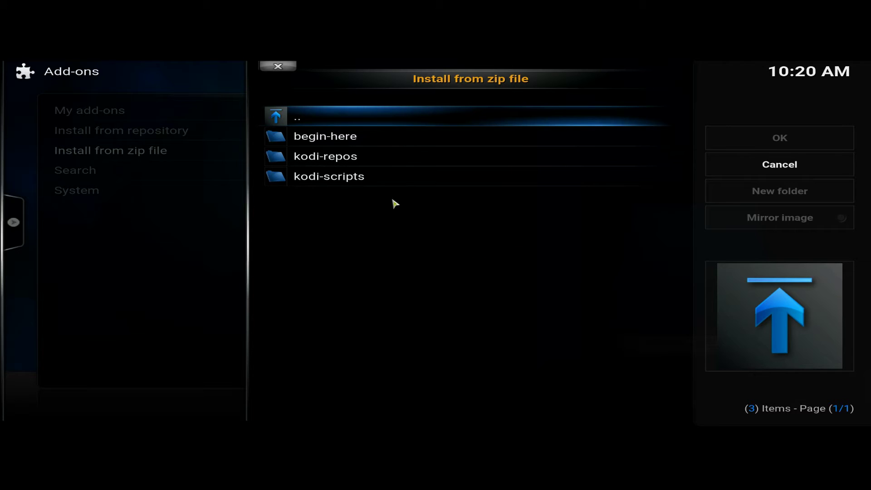
click(413, 161)
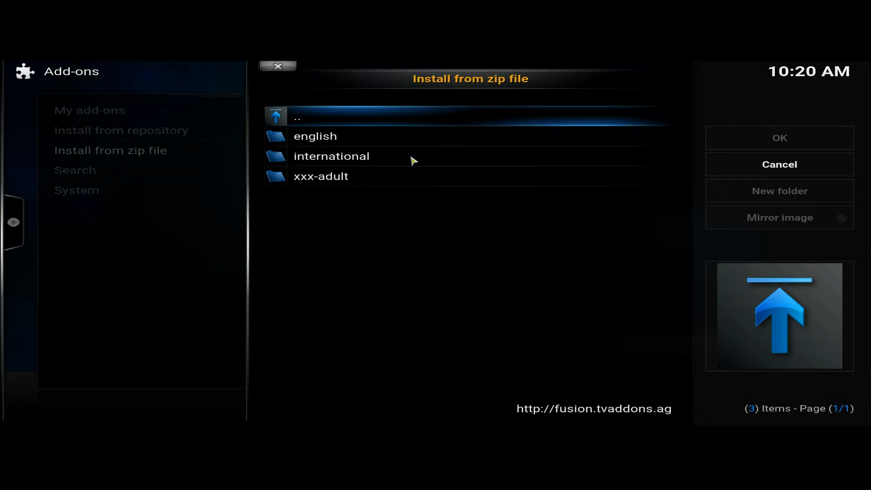
click(411, 140)
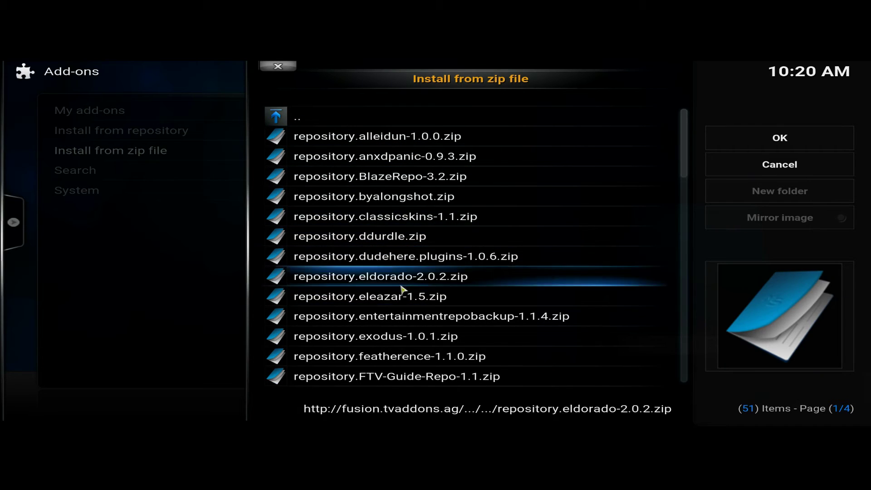
click(414, 340)
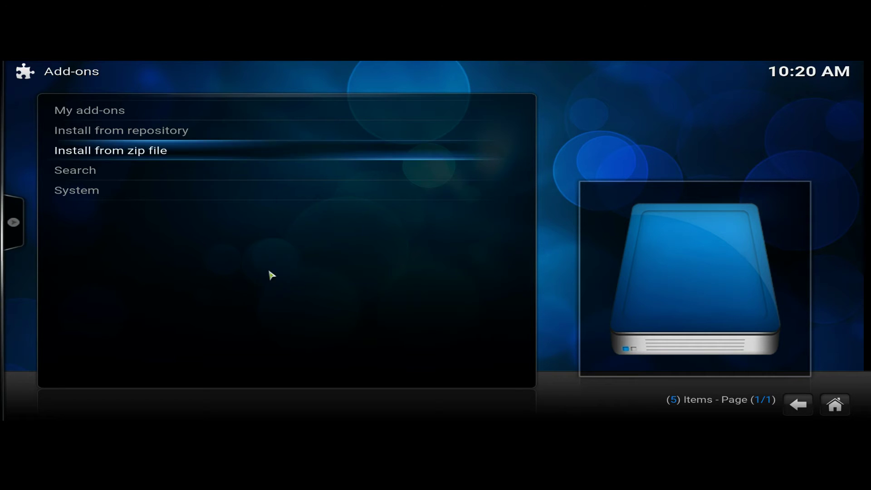
- Install Exodus 2.0.26 from Exodus repository > Video add-ons, then return Home
click(112, 134)
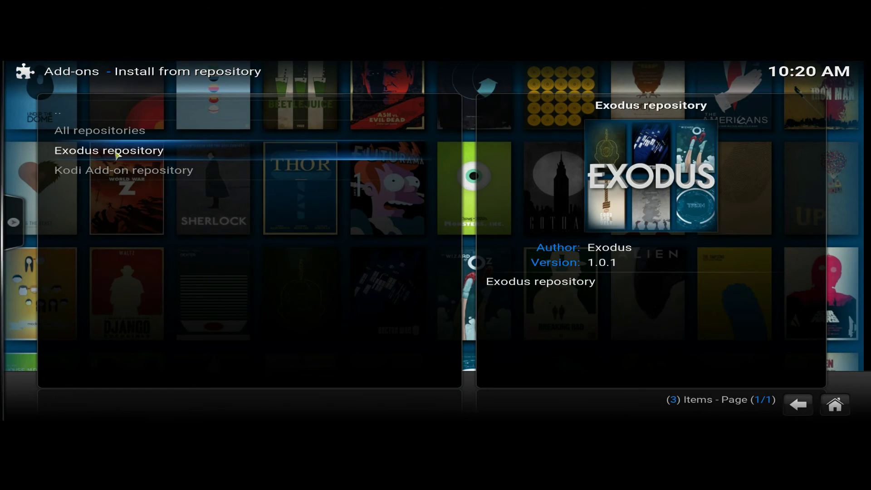
click(116, 154)
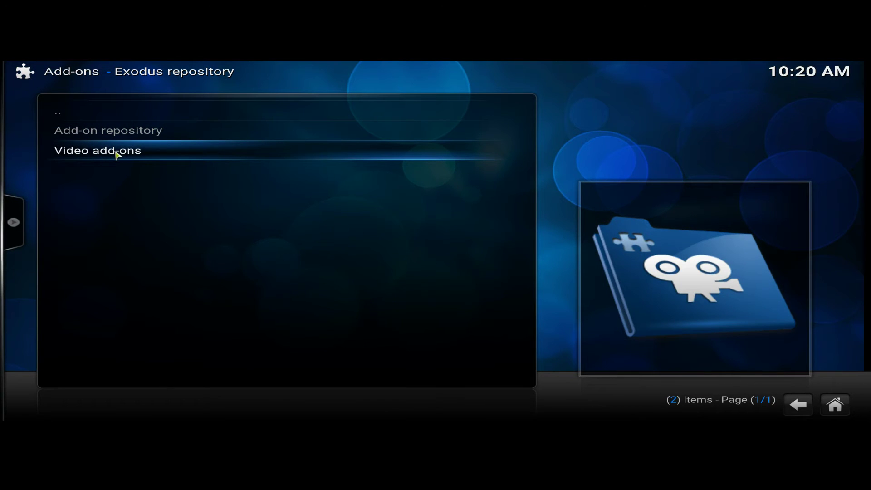
click(117, 154)
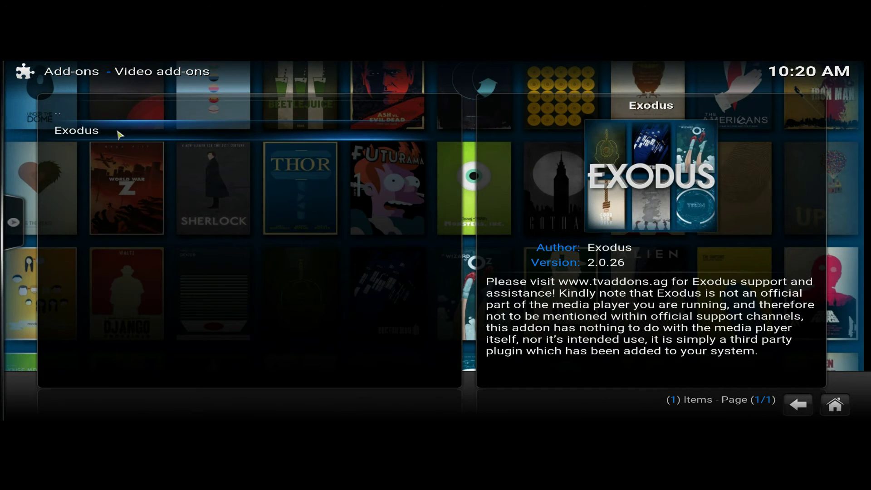
click(119, 135)
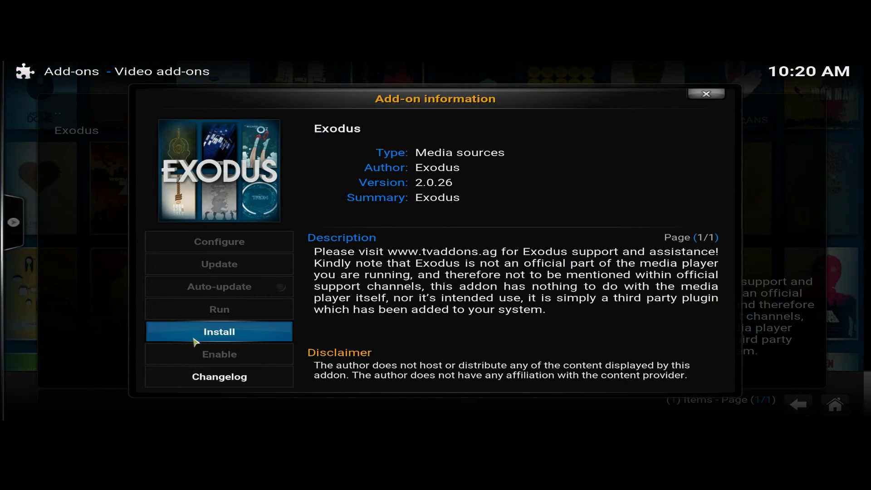
click(219, 334)
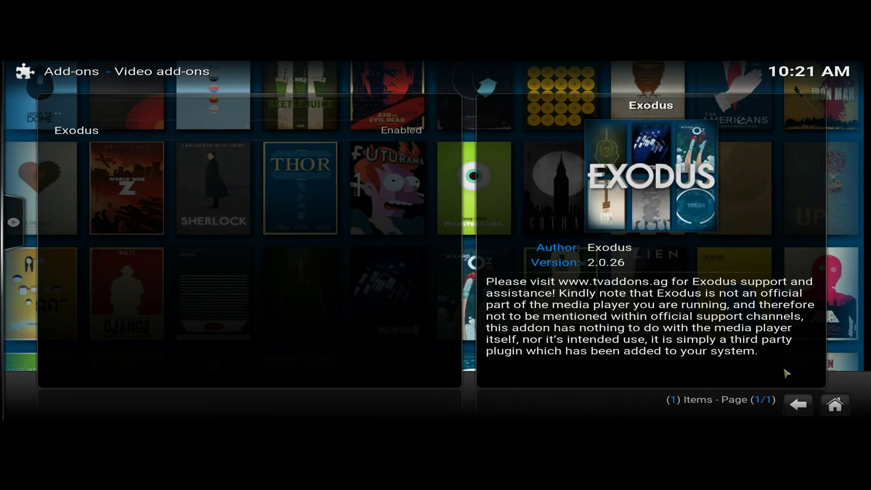
click(836, 408)
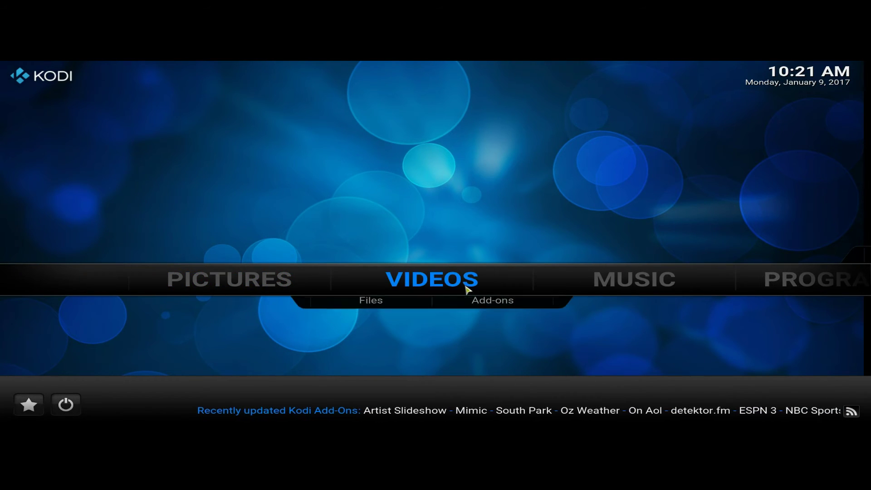
- Go to the Videos add-ons list and launch the Exodus add-on
click(481, 307)
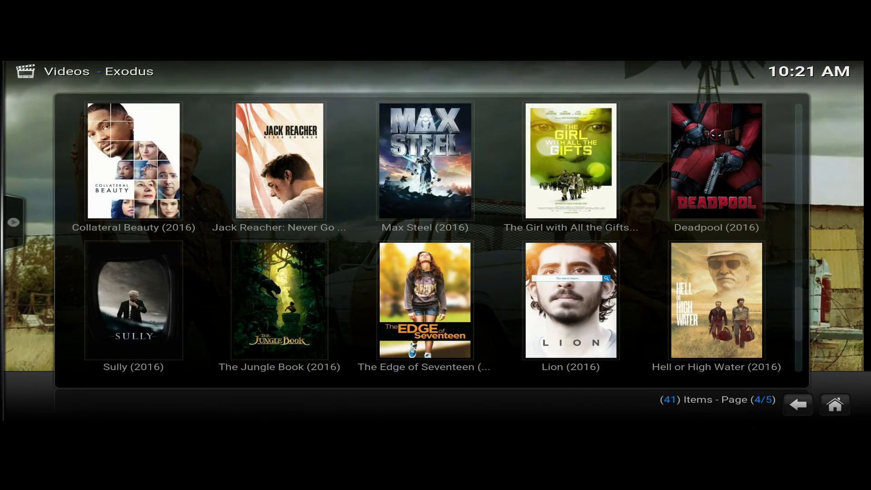
click(795, 406)
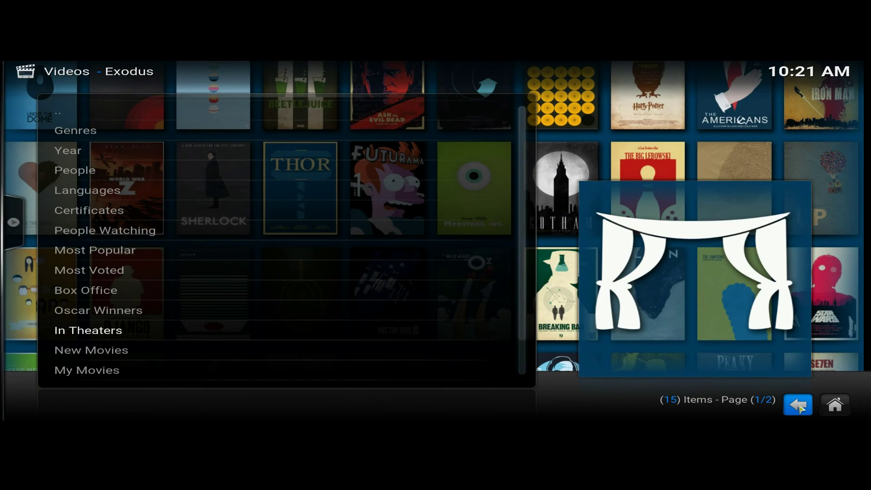
click(799, 407)
click(799, 408)
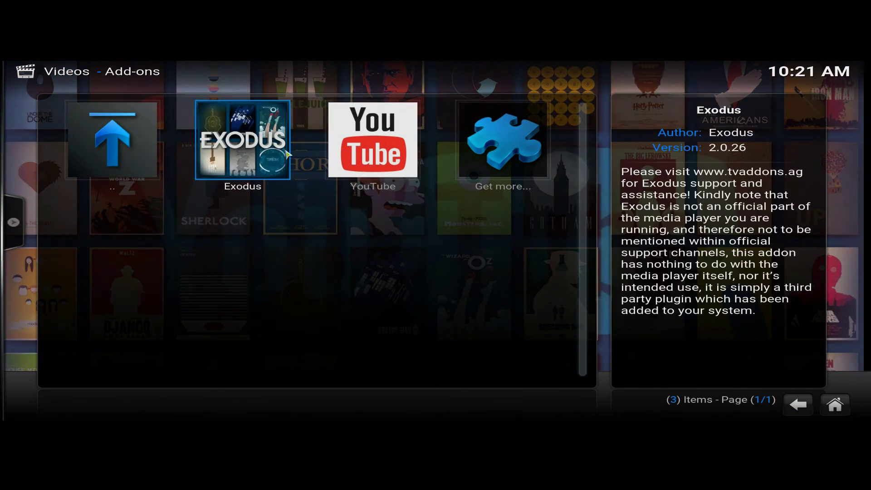
click(250, 148)
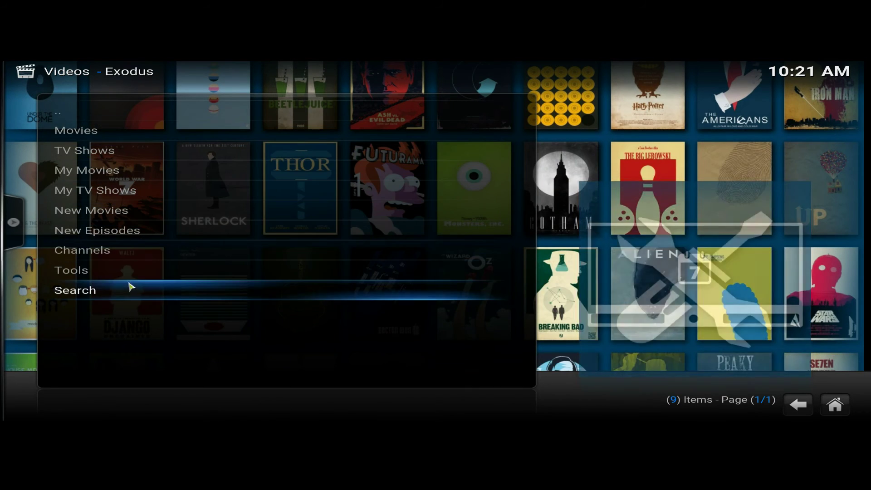
- Browse Exodus Movies > In Theaters, scrolling through the poster grid of current films
click(113, 134)
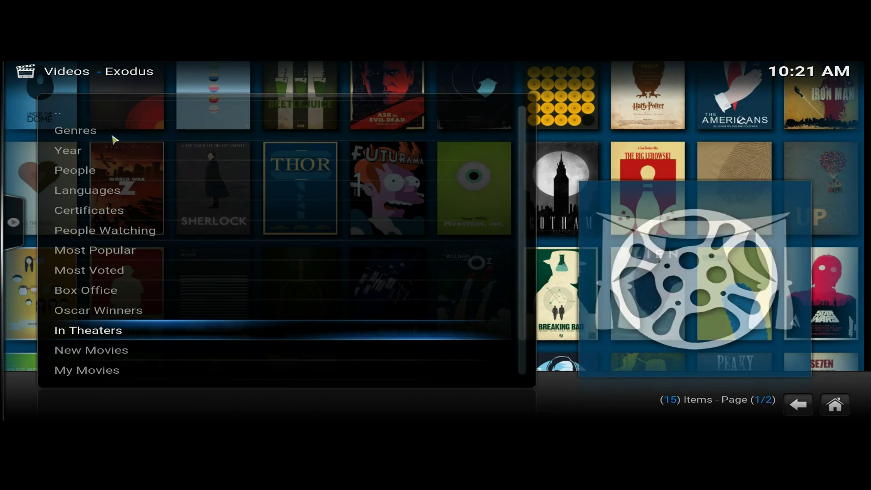
click(142, 334)
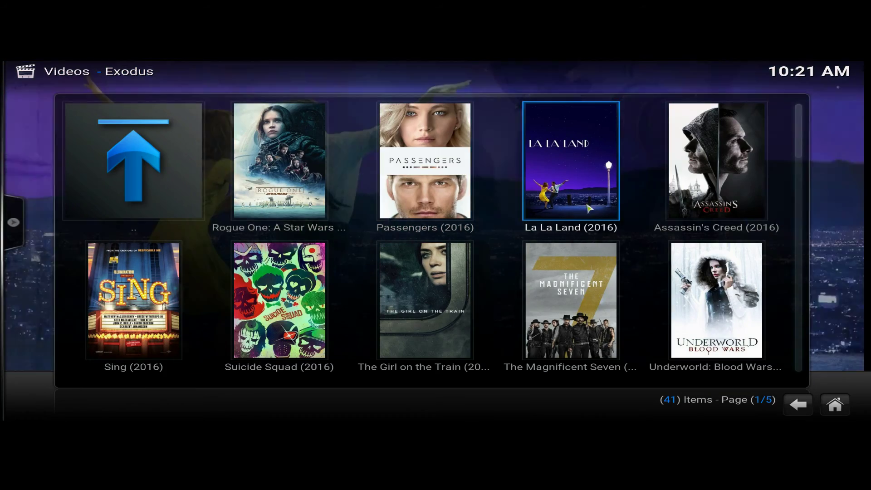
scroll(282, 230, down, 2)
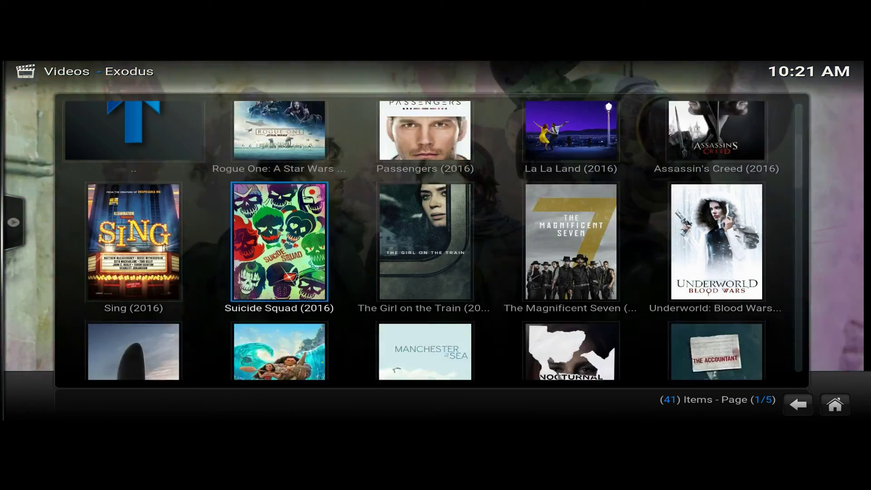
scroll(282, 231, down, 2)
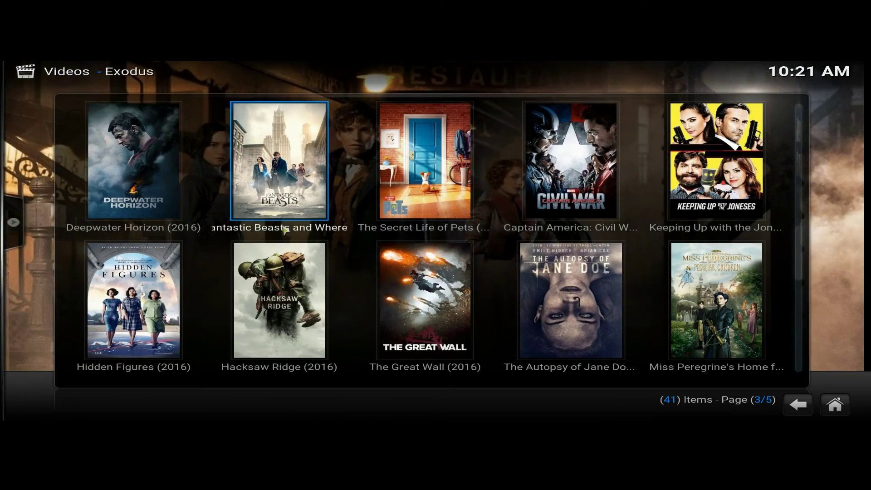
scroll(516, 246, up, 4)
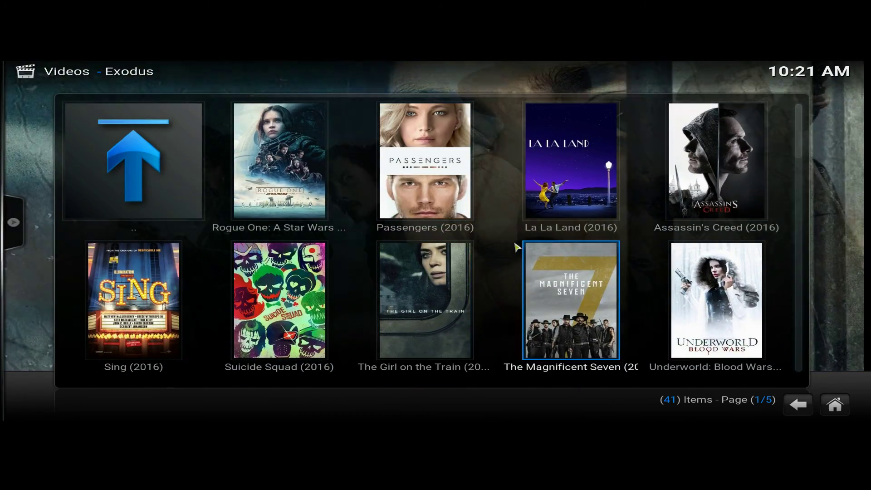